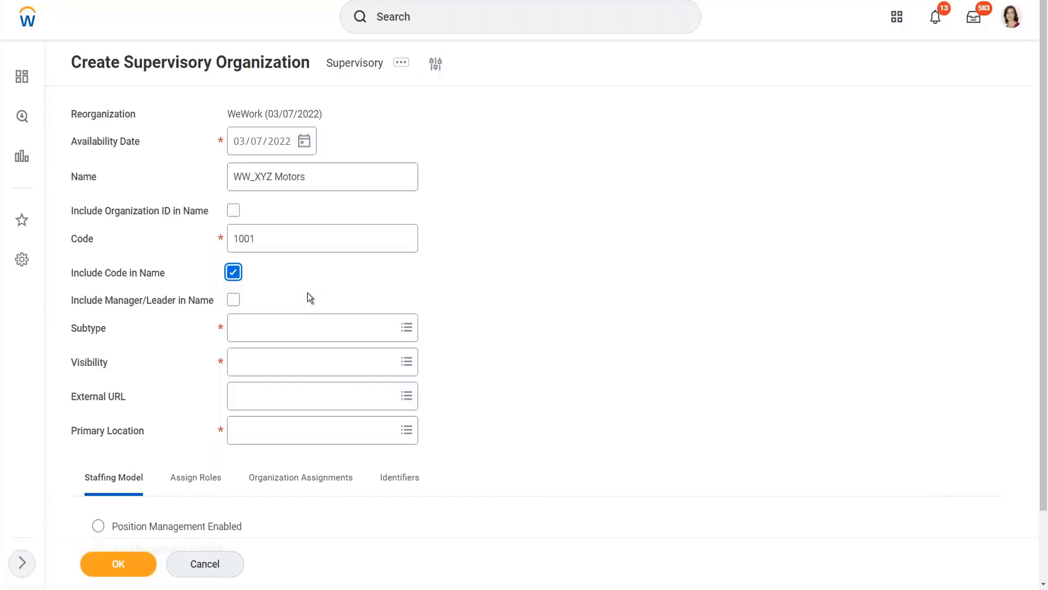
Step: Include the manager/leader in the organization name and set the Subtype to Department
click(233, 300)
mouse_move(281, 333)
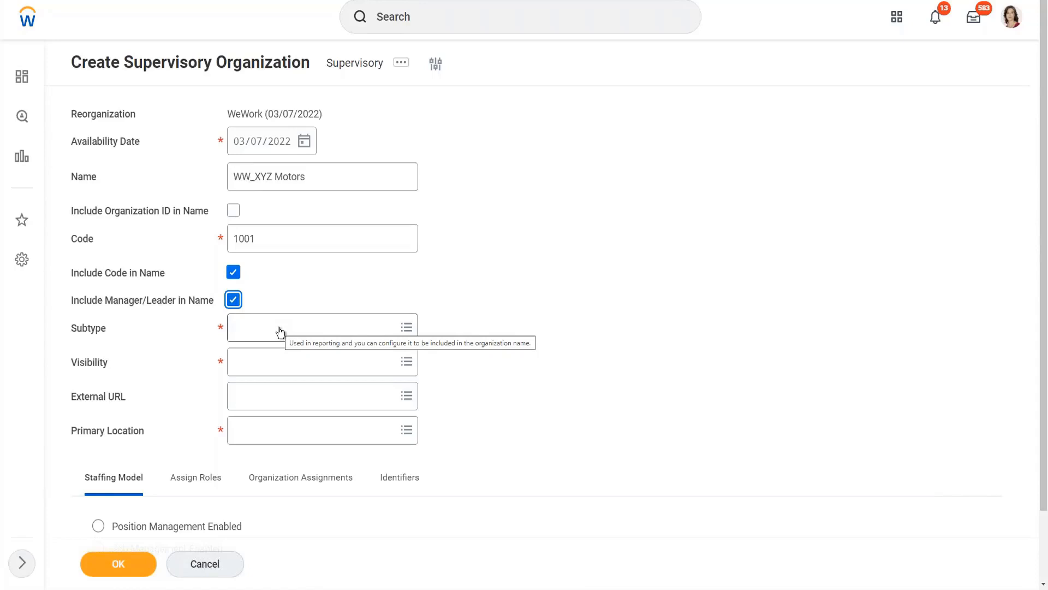
click(280, 333)
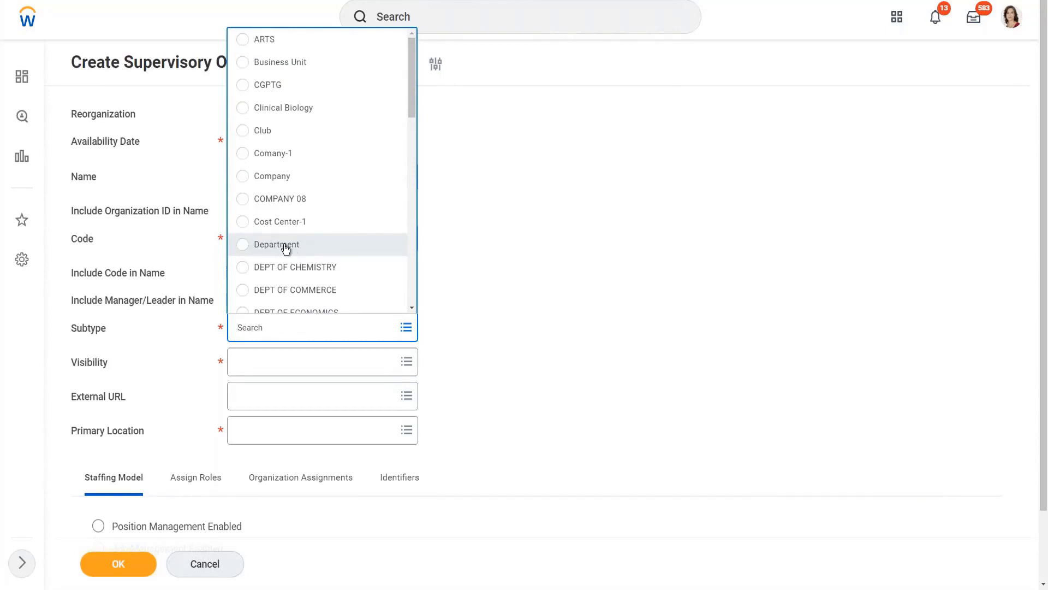
scroll(414, 115, down, 1)
mouse_move(414, 115)
mouse_down()
mouse_move(409, 162)
mouse_move(409, 116)
mouse_up()
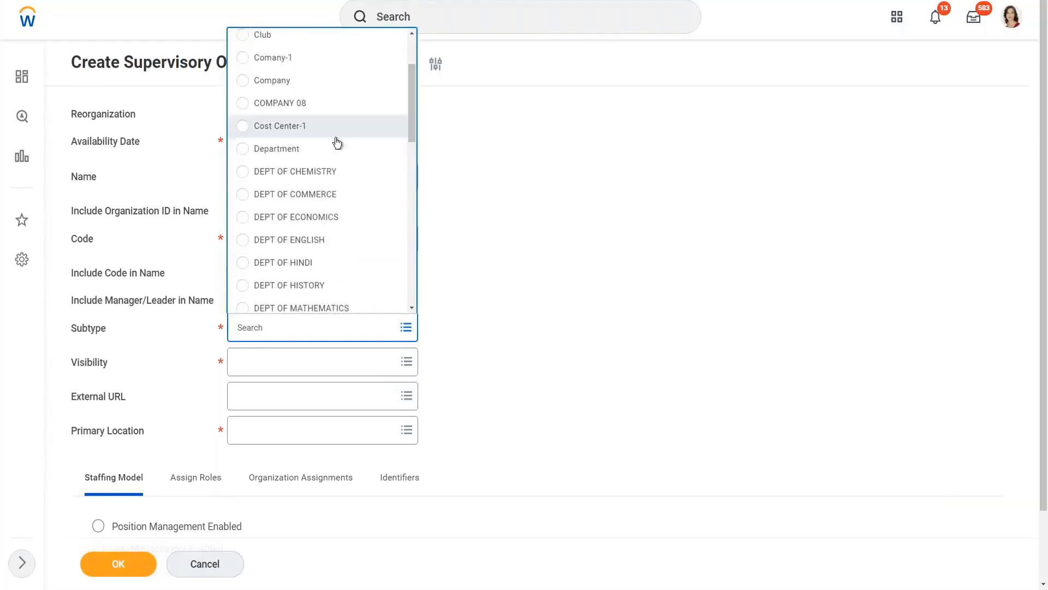
click(288, 152)
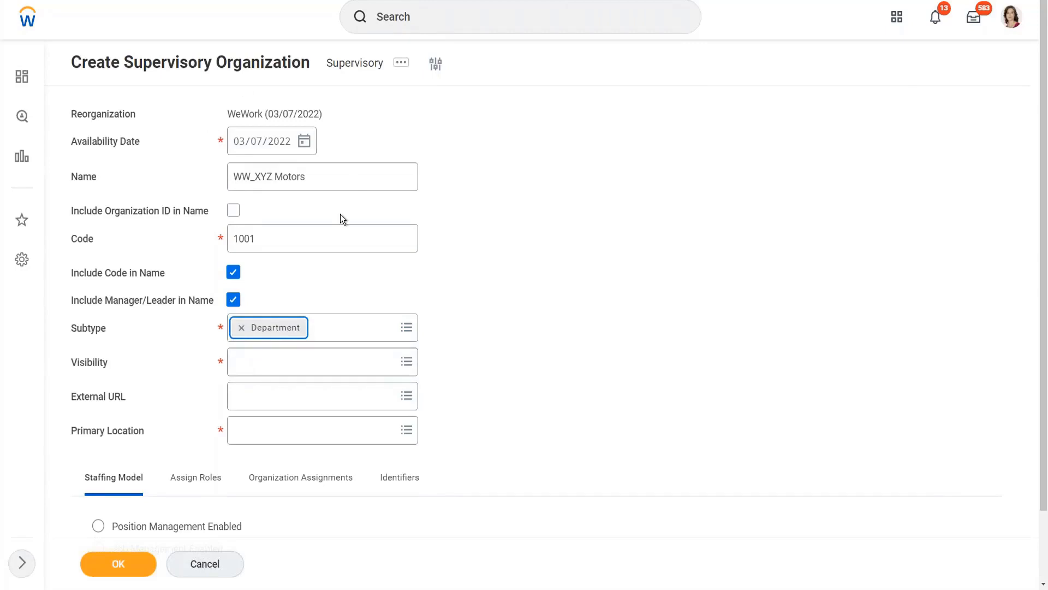
click(269, 367)
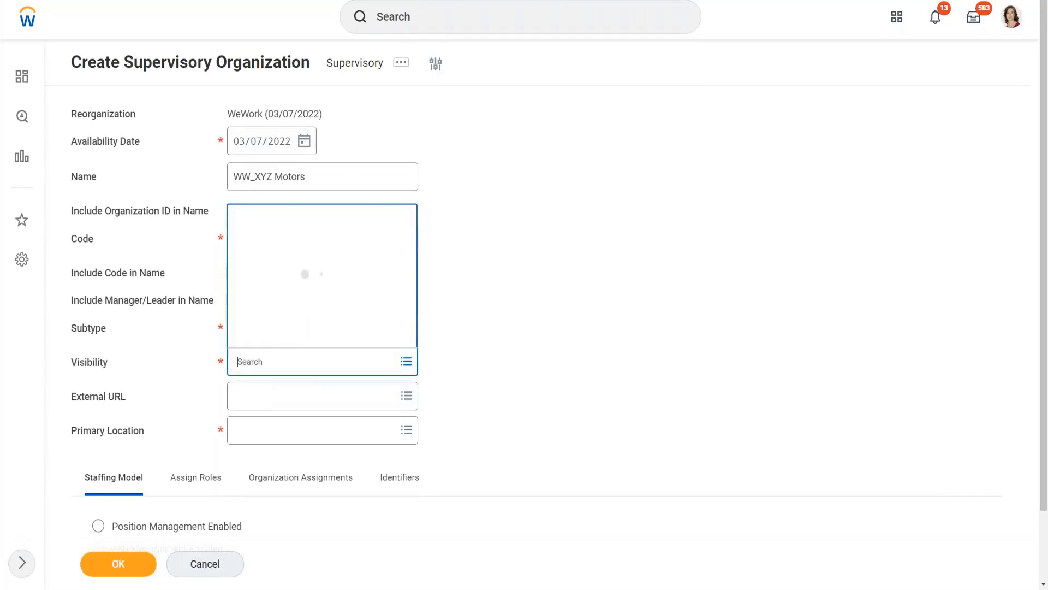
click(522, 328)
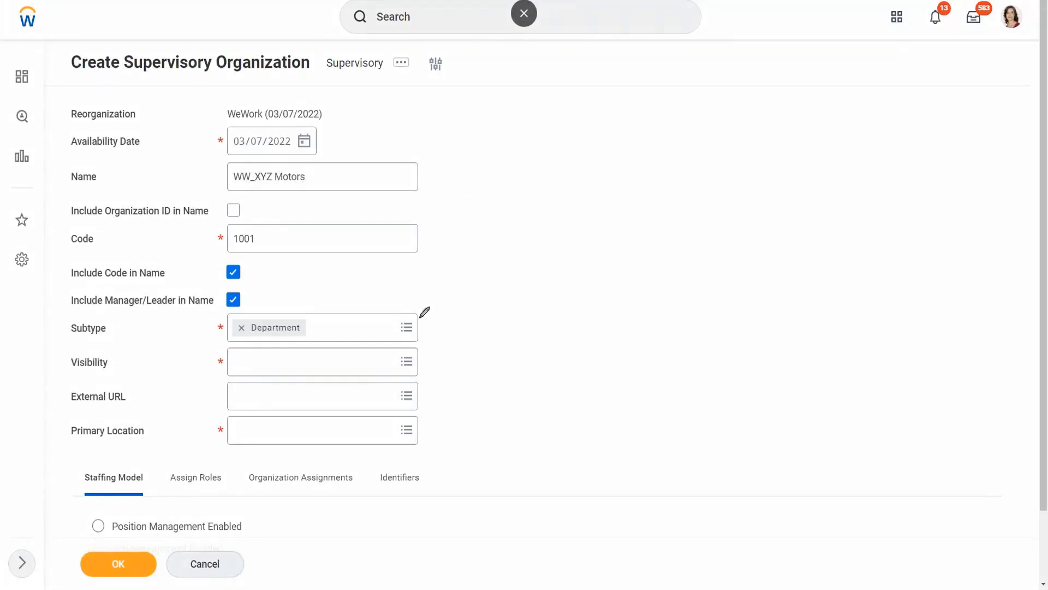
mouse_move(420, 311)
mouse_down()
mouse_move(405, 306)
mouse_move(391, 331)
mouse_move(428, 322)
mouse_move(424, 307)
mouse_up()
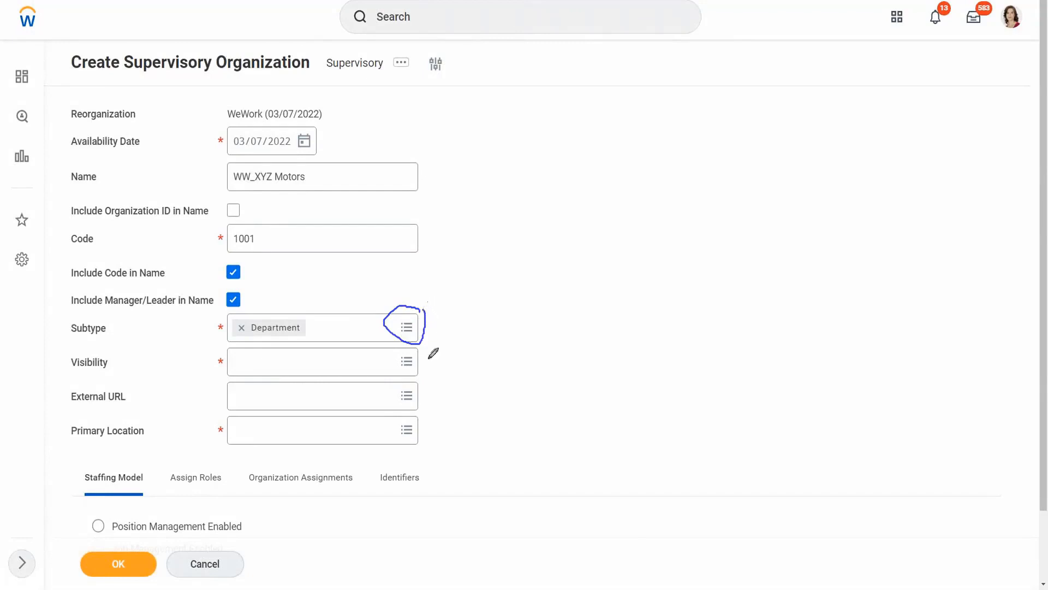
mouse_move(418, 389)
mouse_down()
mouse_move(403, 376)
mouse_move(402, 386)
mouse_move(418, 382)
mouse_up()
mouse_move(434, 158)
mouse_down()
mouse_move(383, 161)
mouse_move(401, 197)
mouse_move(432, 191)
mouse_move(434, 158)
mouse_up()
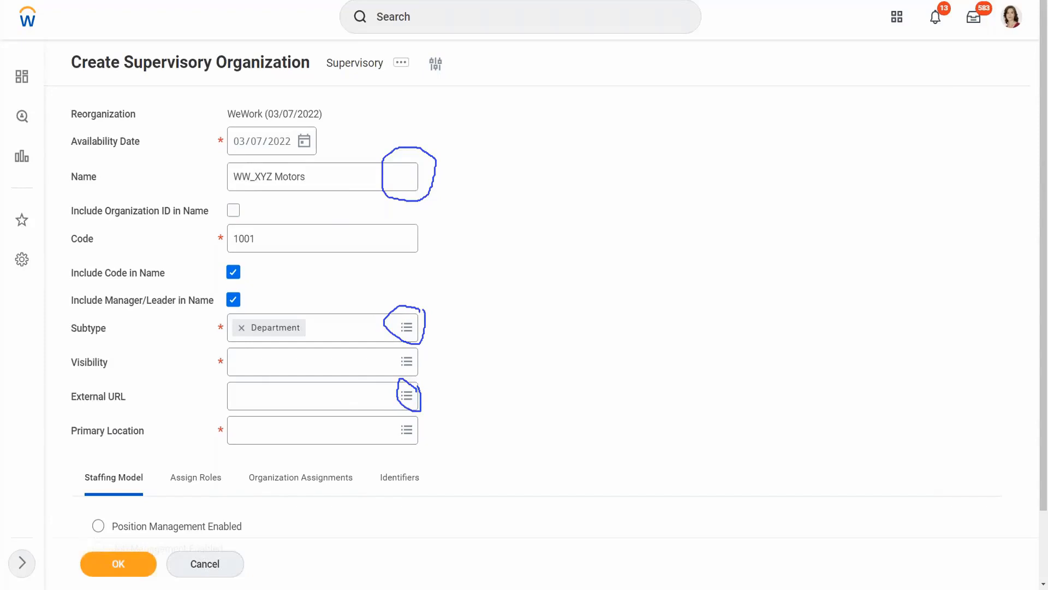
click(634, 57)
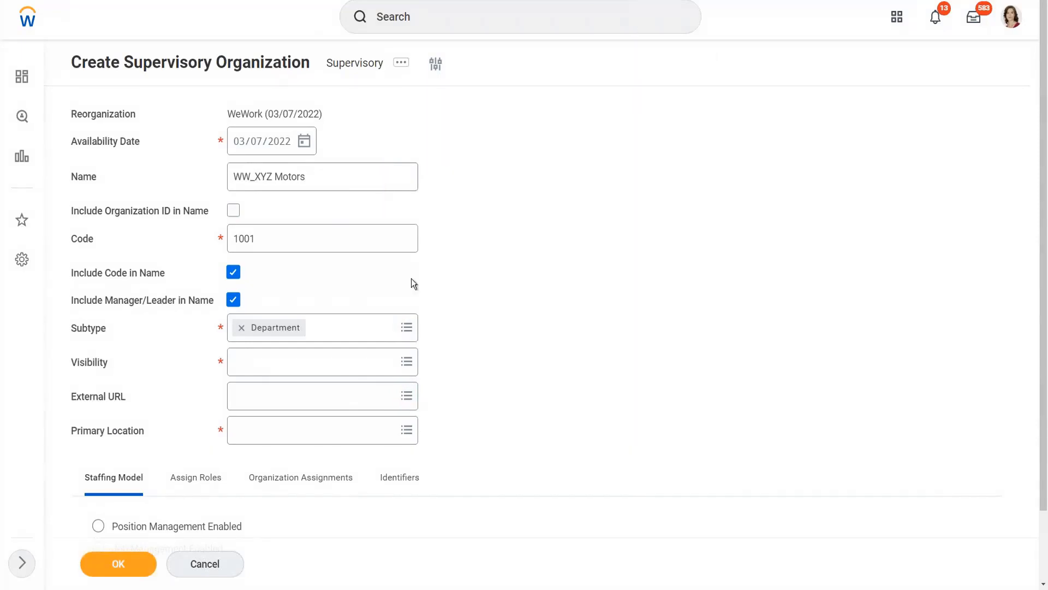
Step: Set the organization's Visibility to Everyone
scroll(328, 362, down, 1)
click(328, 356)
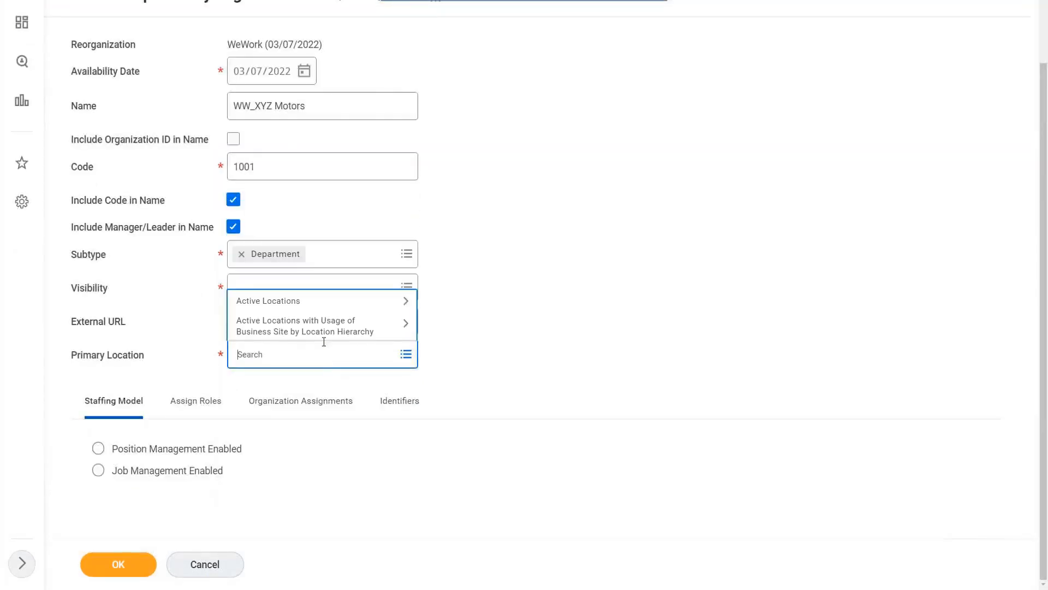
click(326, 284)
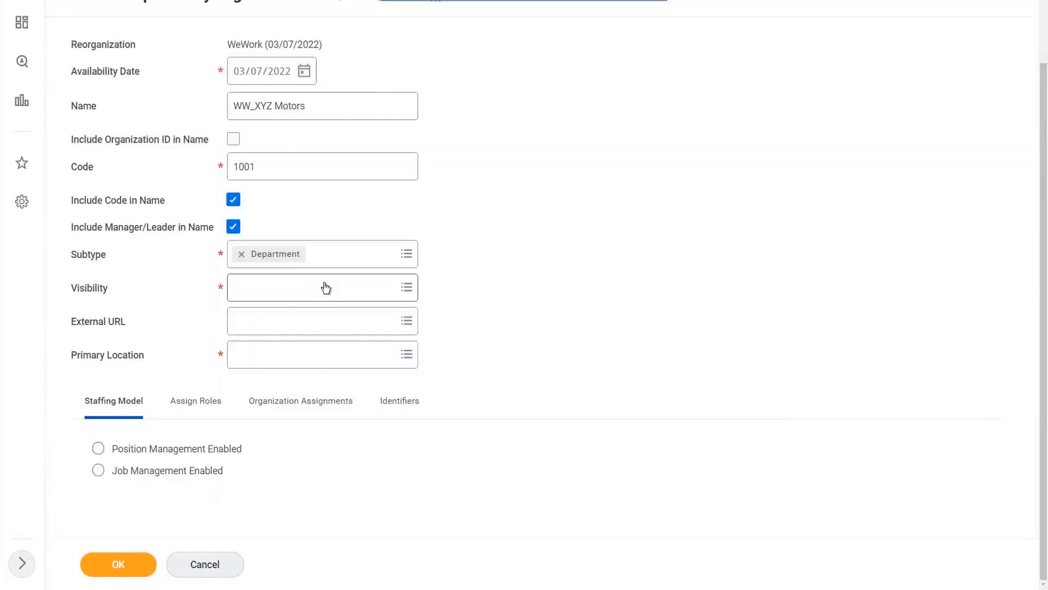
click(324, 287)
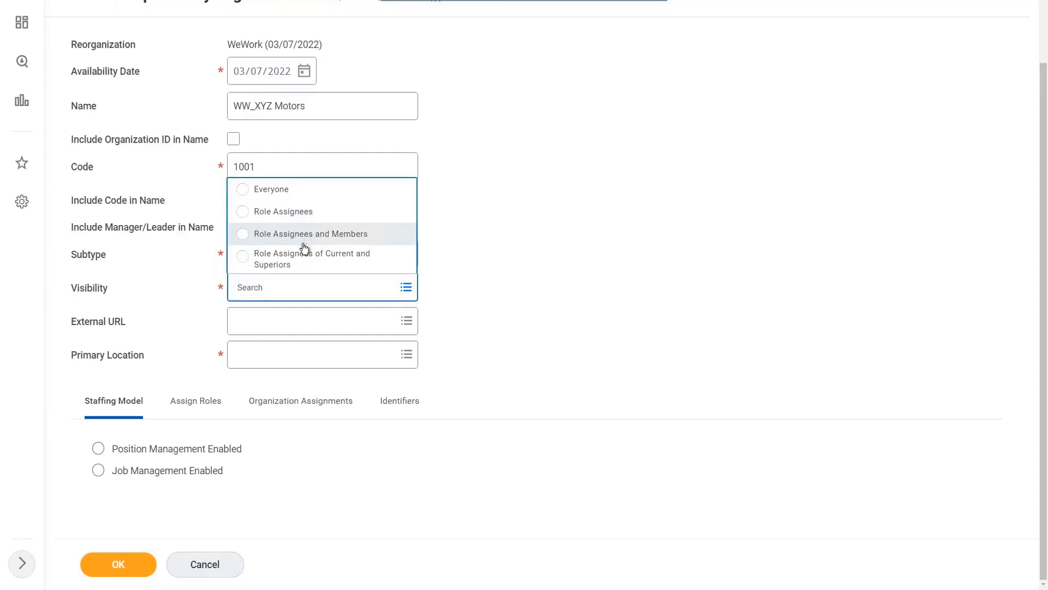
click(289, 190)
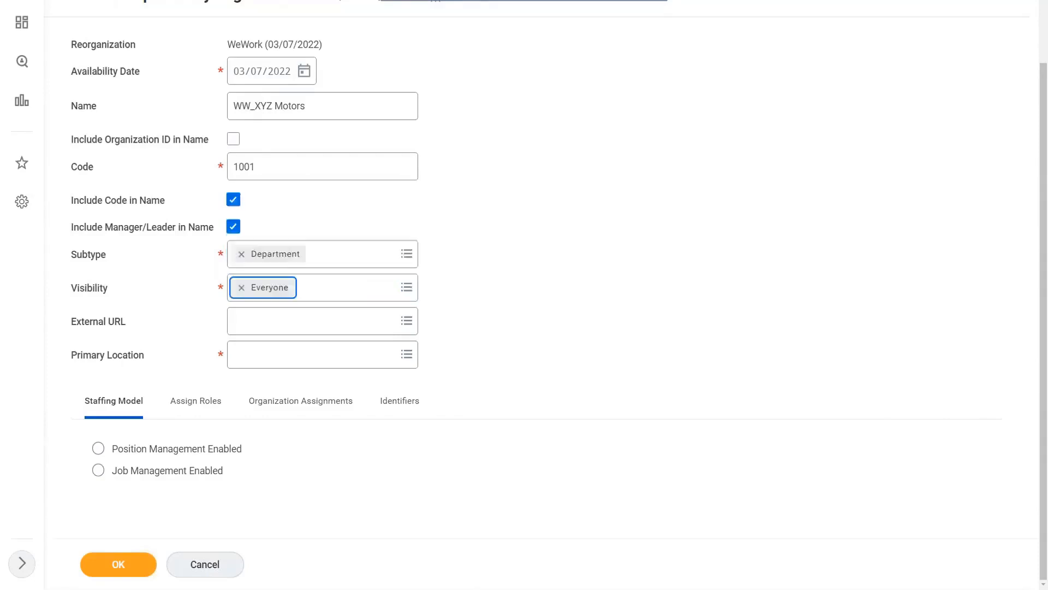
scroll(278, 388, up, 1)
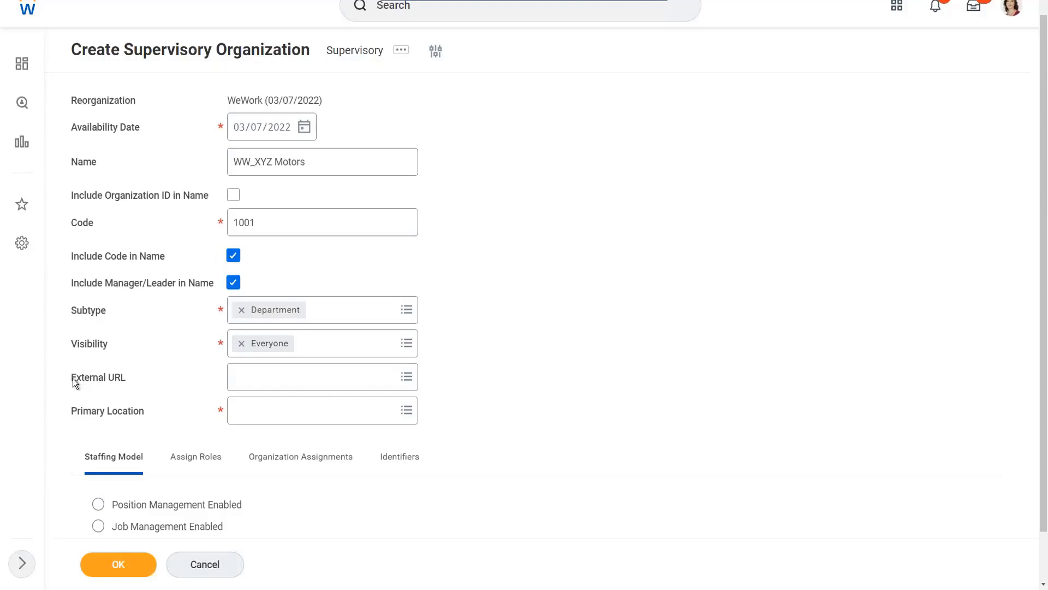
drag(73, 377, 142, 378)
click(297, 379)
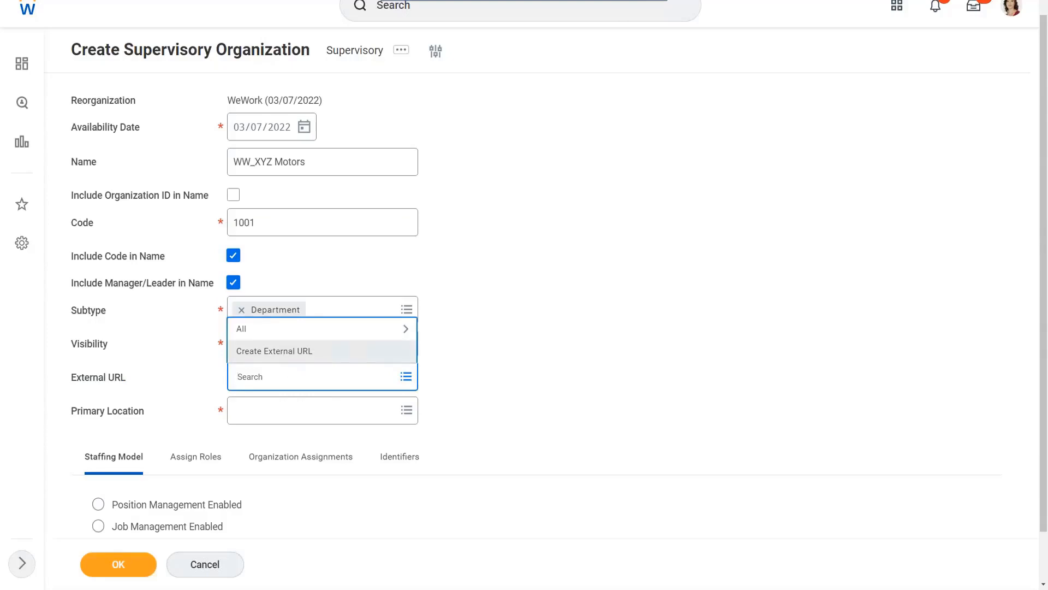
click(297, 356)
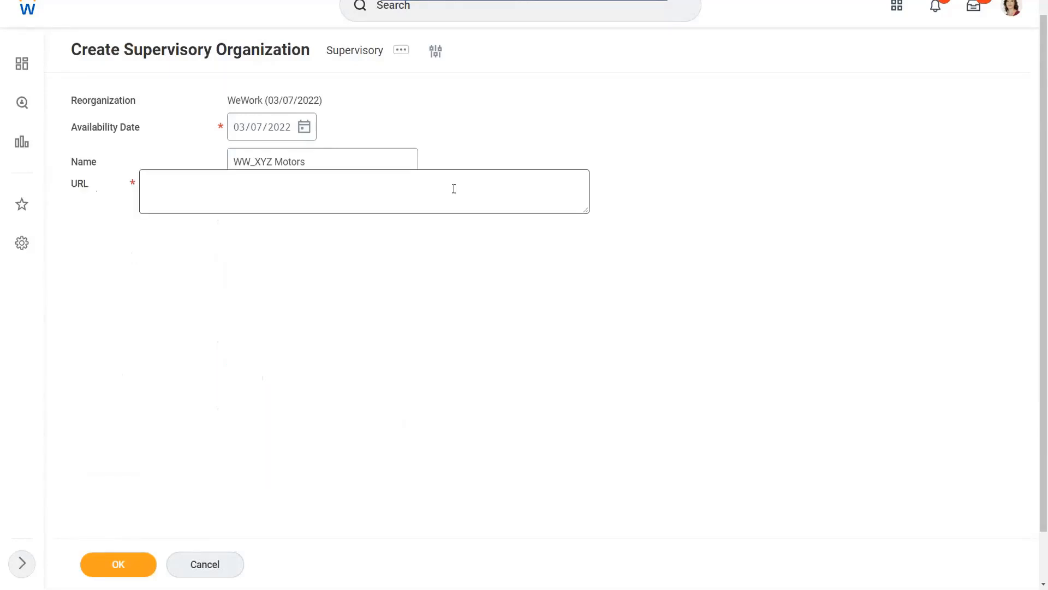
click(164, 187)
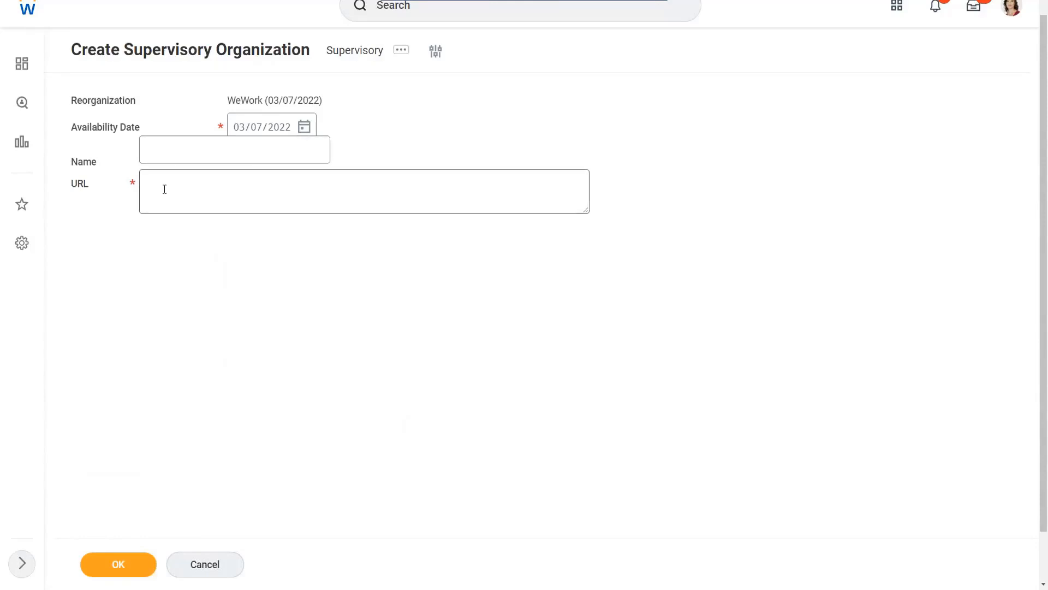
click(204, 155)
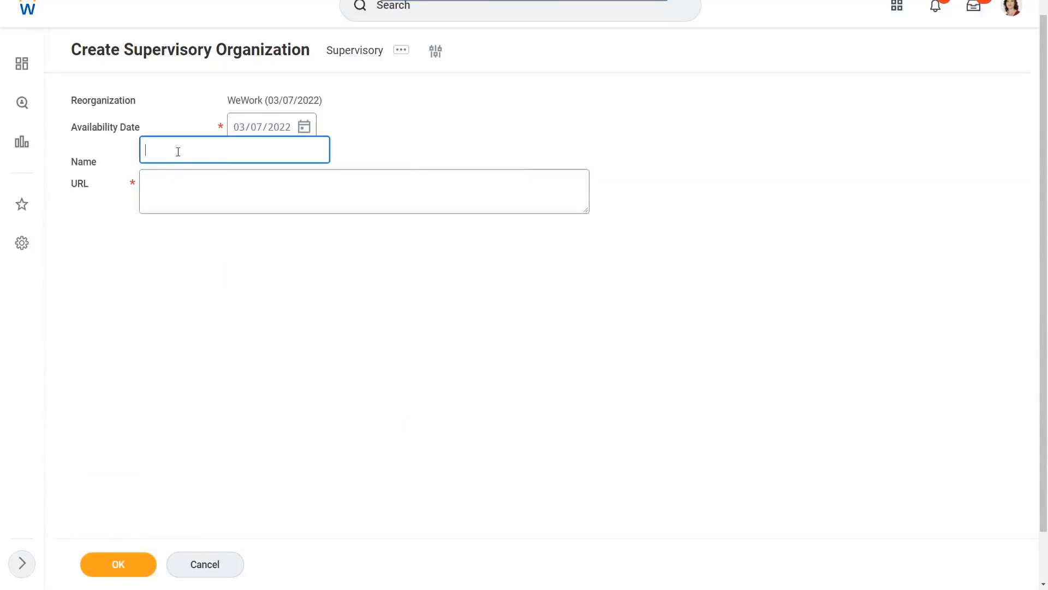
click(167, 194)
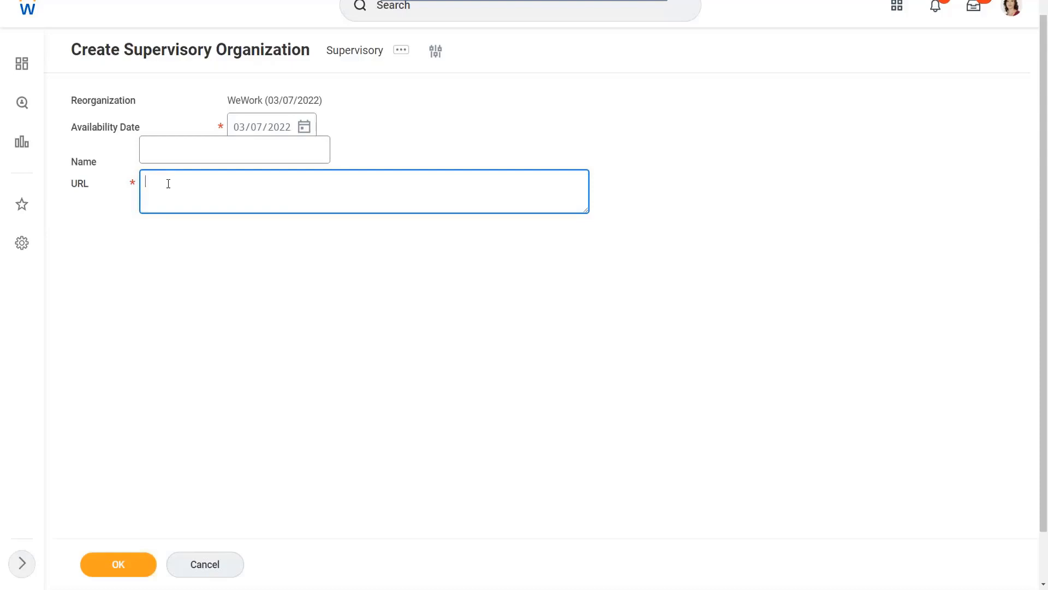
text(www.xyz.com/landing/top.html)
Step: Name the new external URL "WW_Org Landing Page"
click(204, 149)
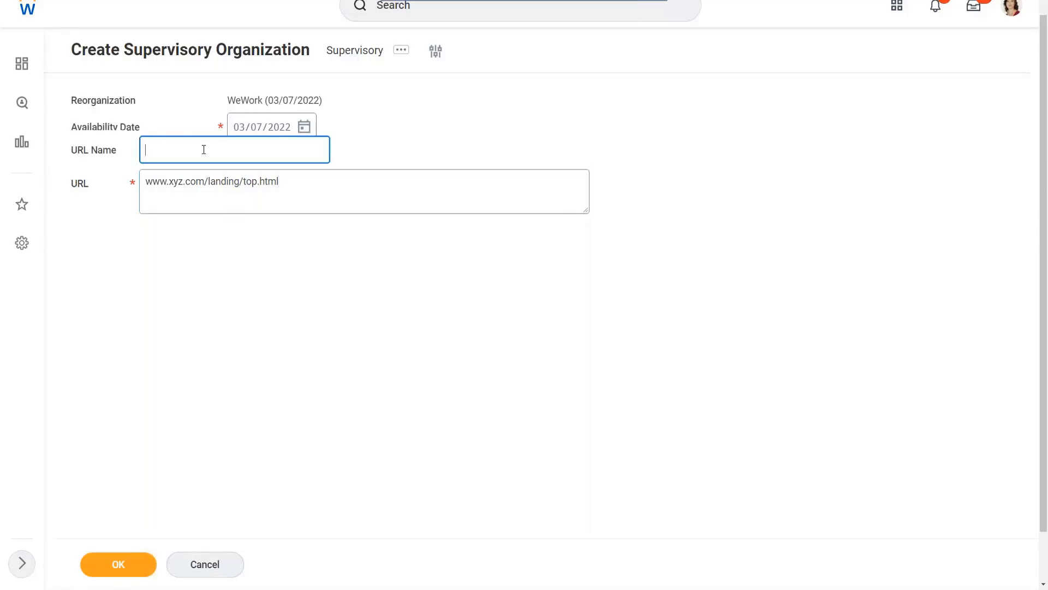
text(Org Landinx)
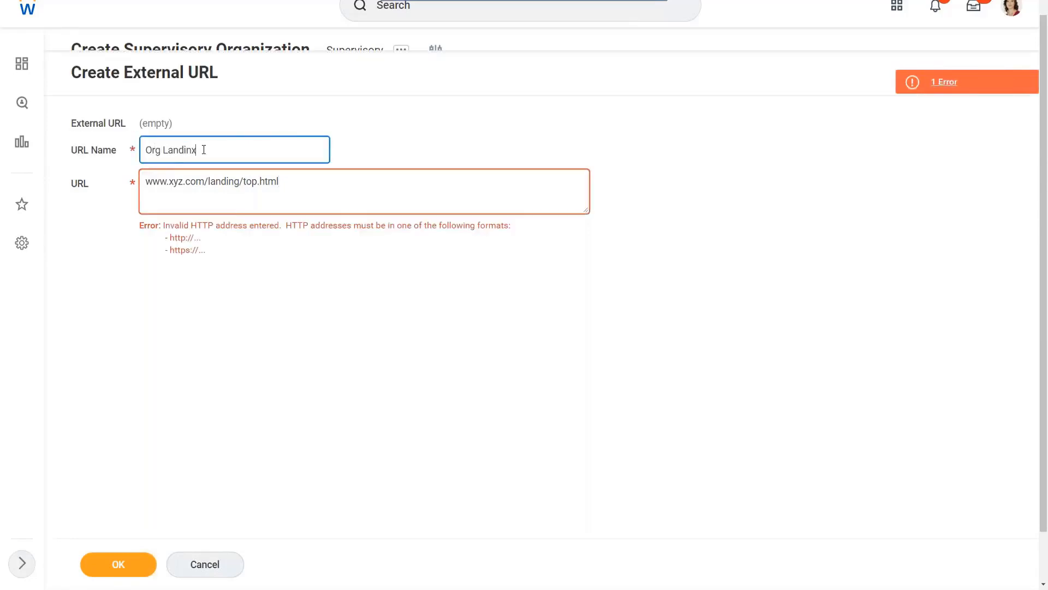
key(BackSpace)
text(Page)
text(www)
key(BackSpace)
key(BackSpace)
key(BackSpace)
text(WW_)
click(146, 183)
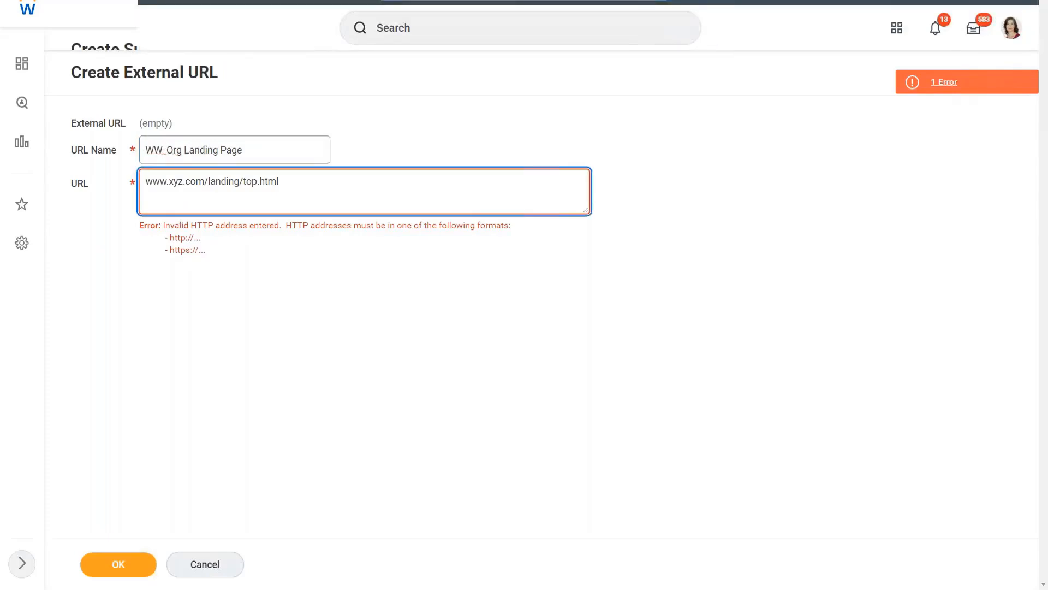
text(https://)
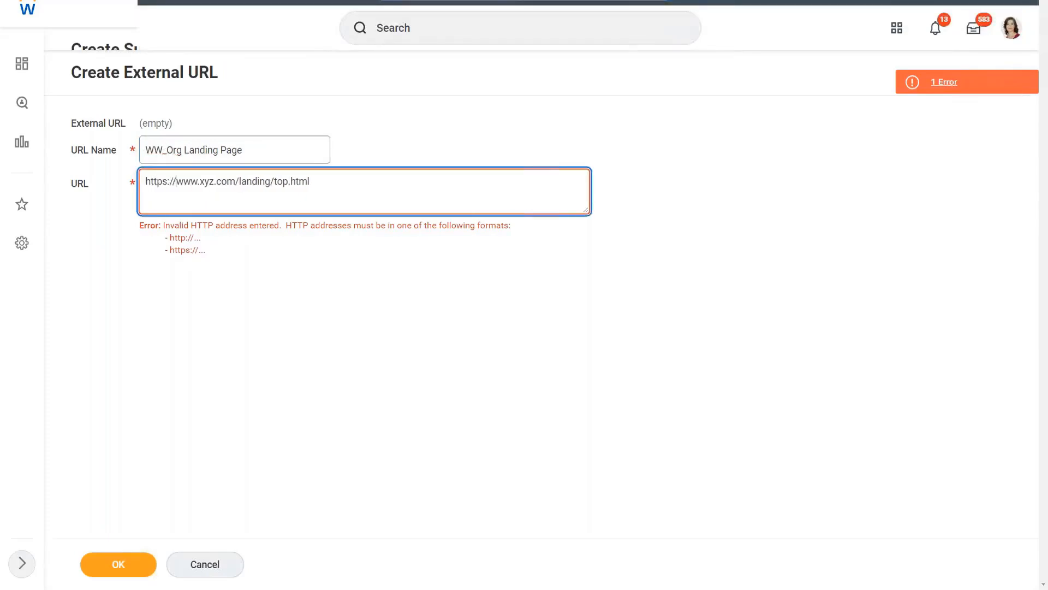
click(351, 178)
click(270, 155)
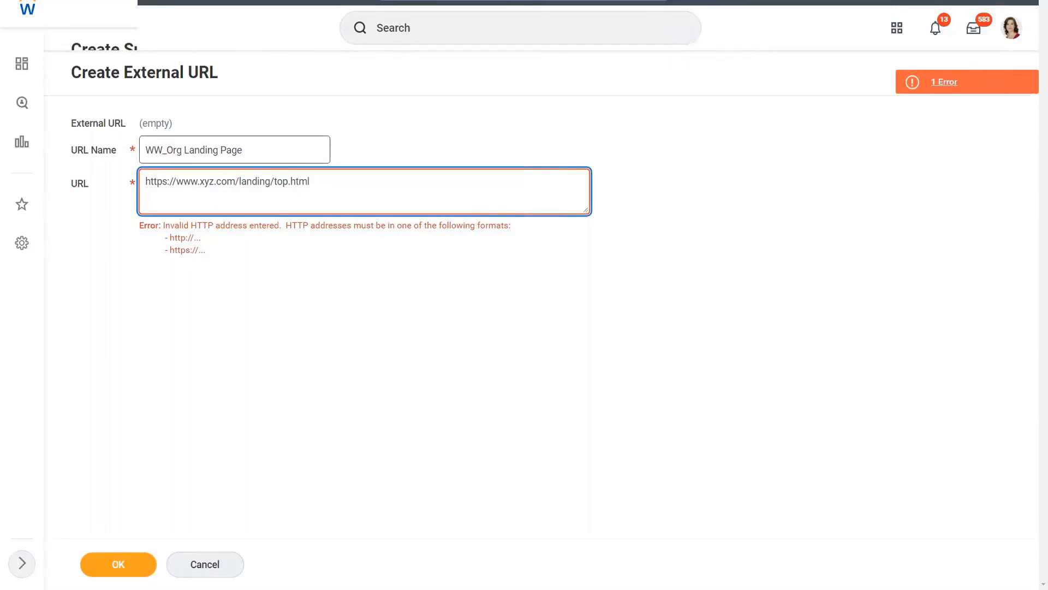
click(339, 186)
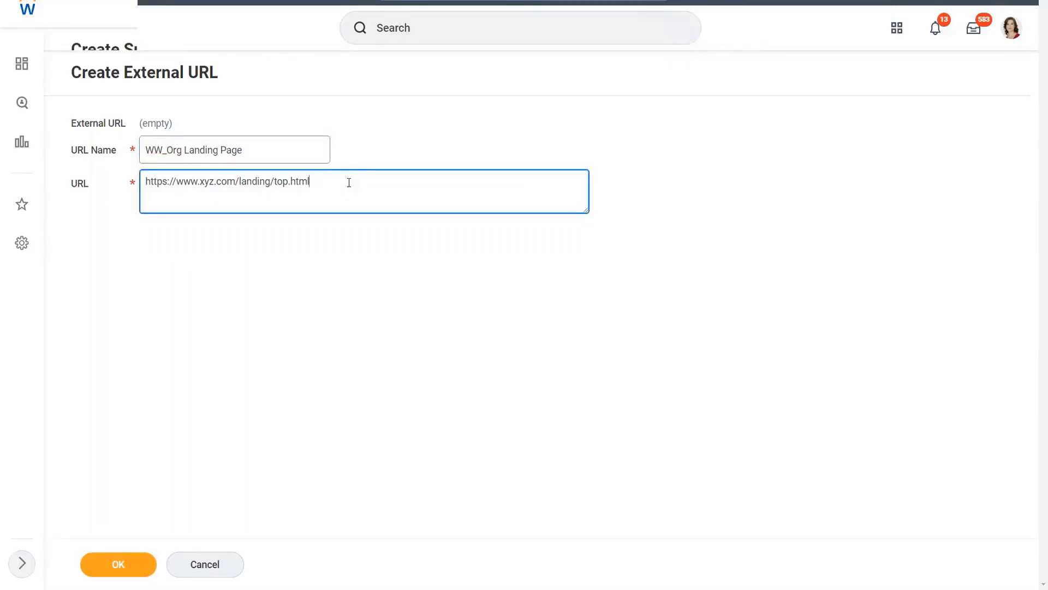
drag(350, 182, 145, 183)
click(292, 182)
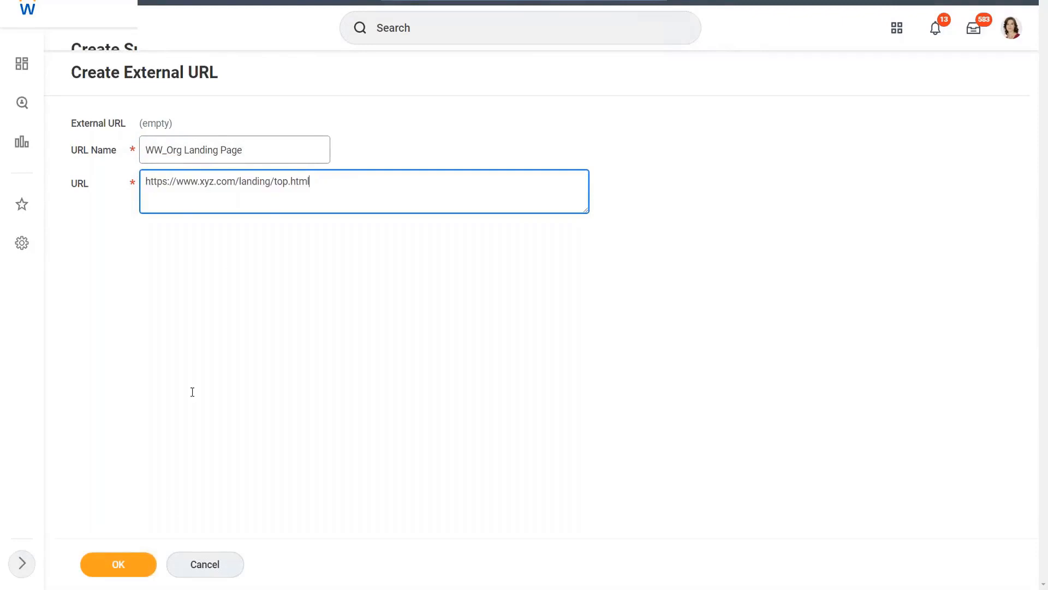
click(127, 569)
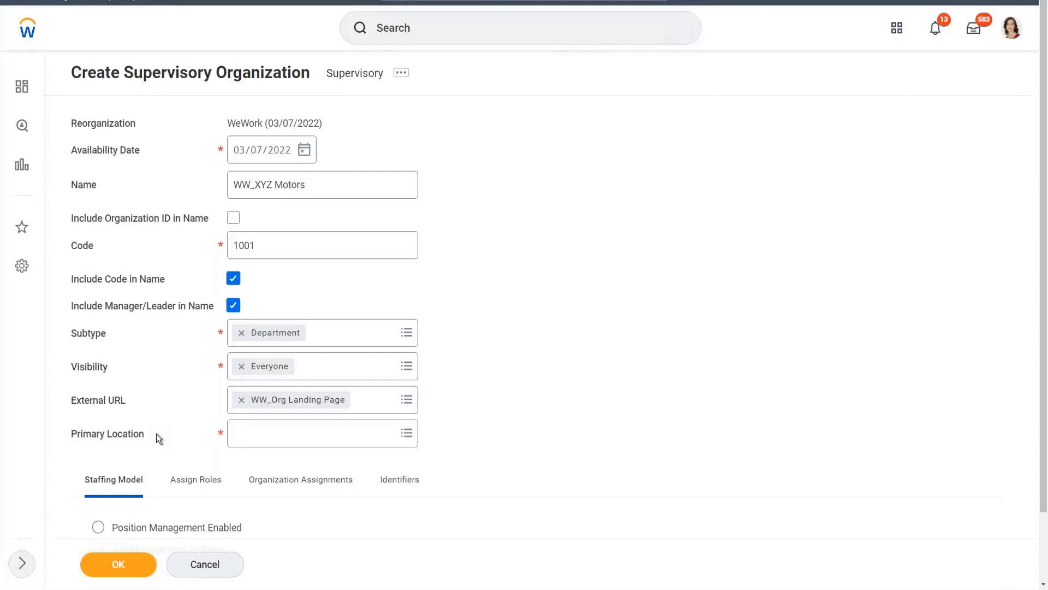
Step: Search for Chicago as the Primary Location, view the second match's details, and select that location
click(264, 434)
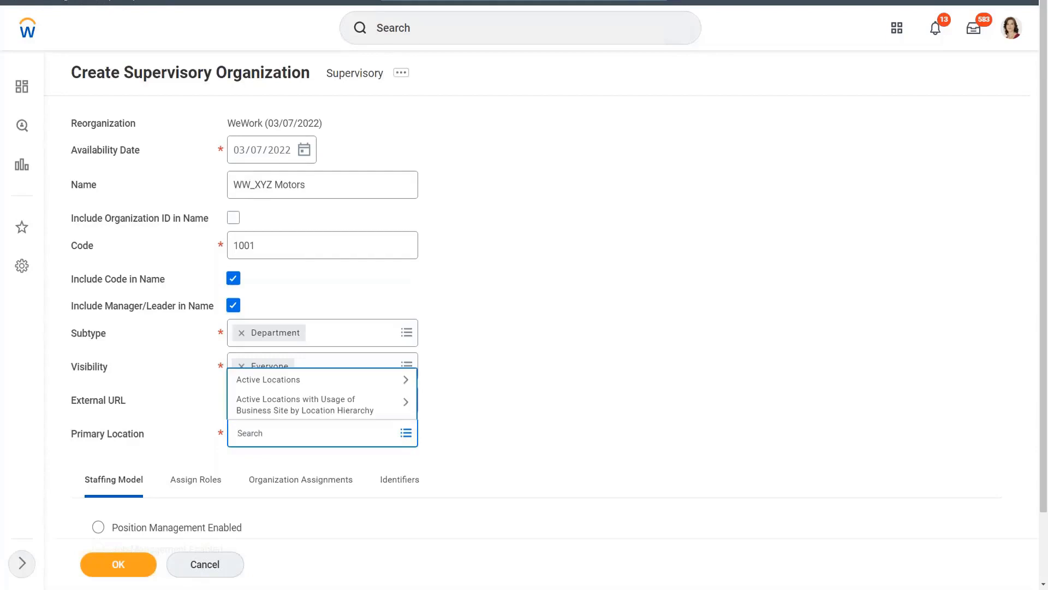
text(Chicago)
key(Return)
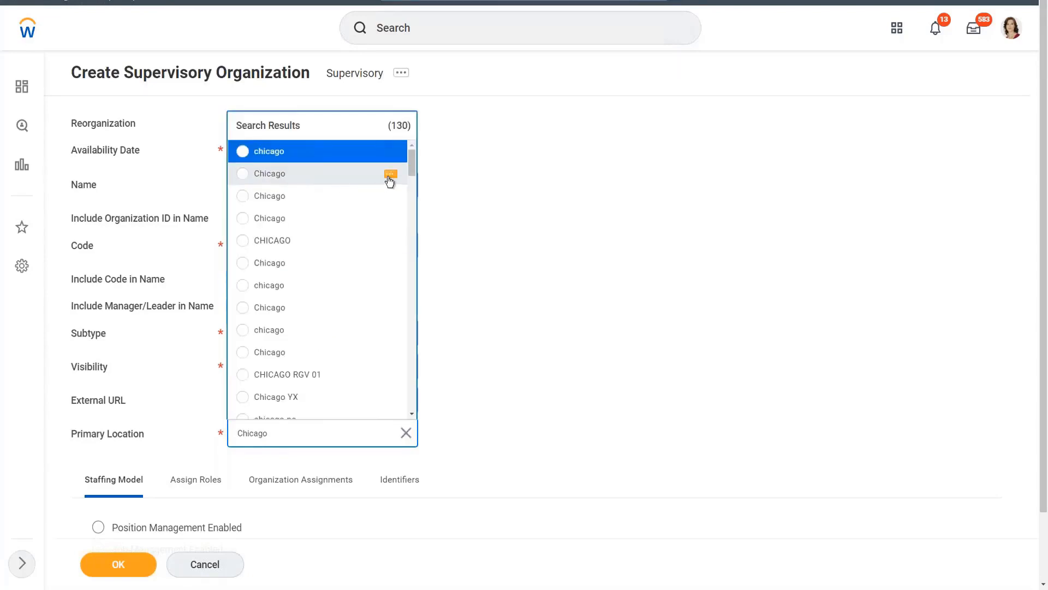
click(391, 175)
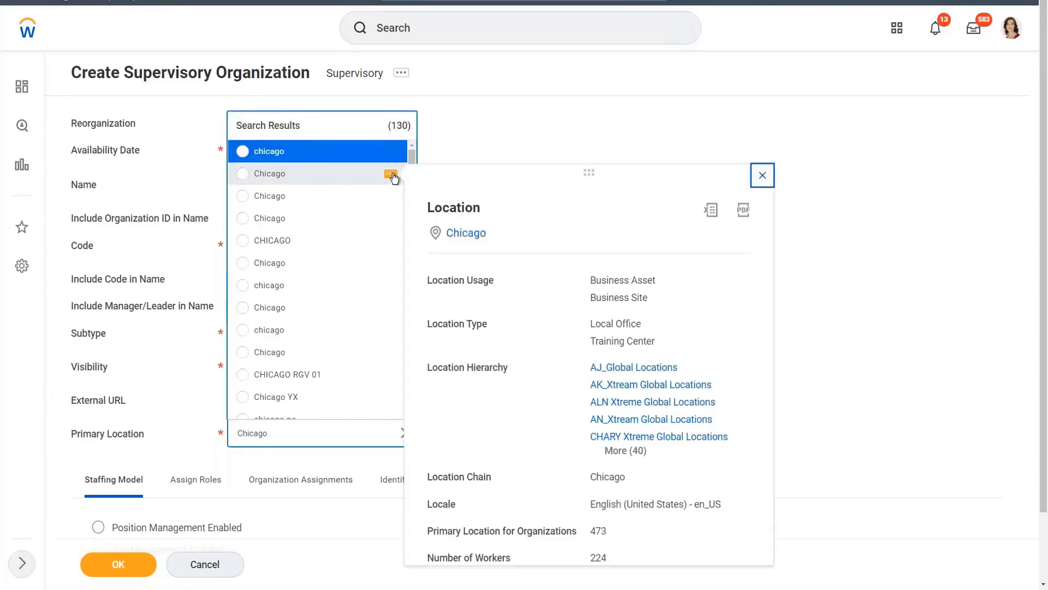
click(242, 174)
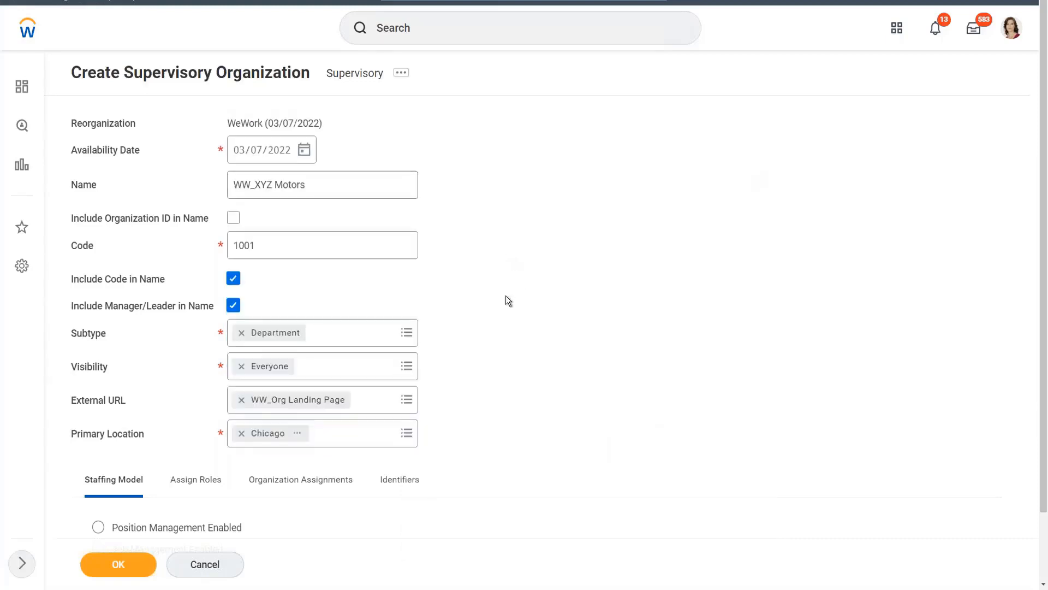